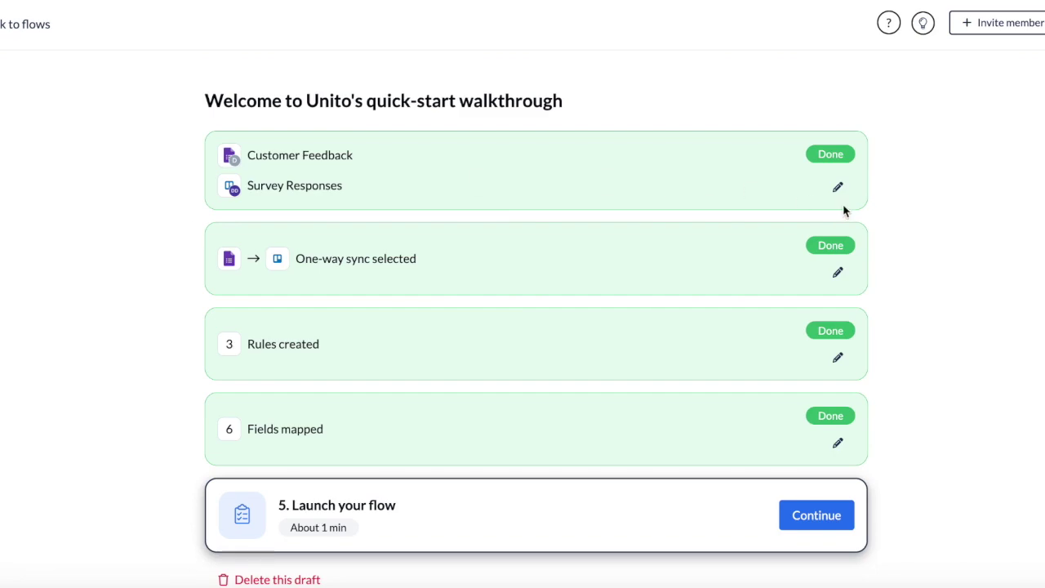
Switch to the Unito quick-start walkthrough for the Customer Feedback → Survey Responses flow.
left_click(838, 187)
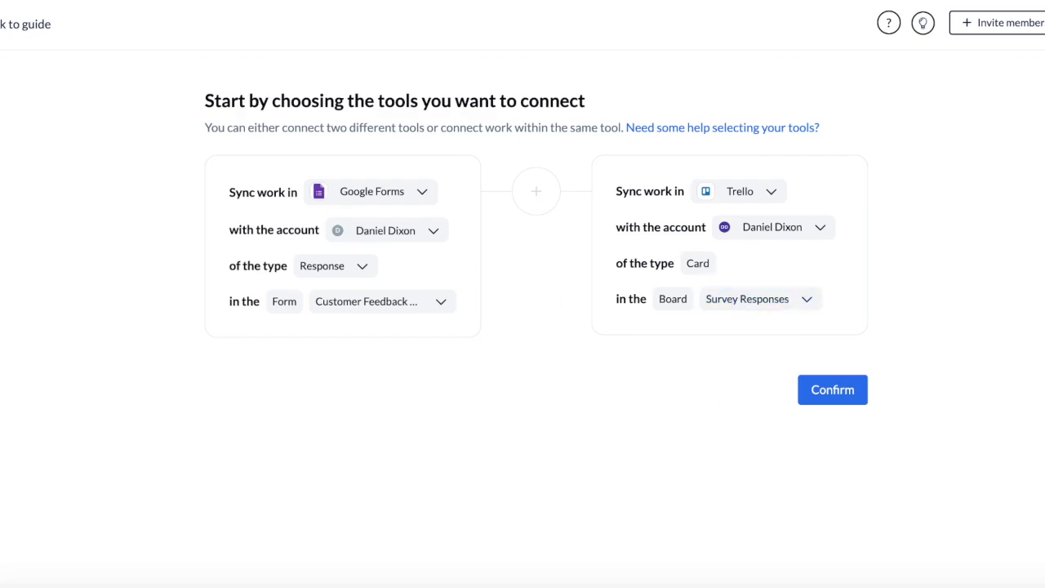
left_click(29, 26)
left_click(839, 275)
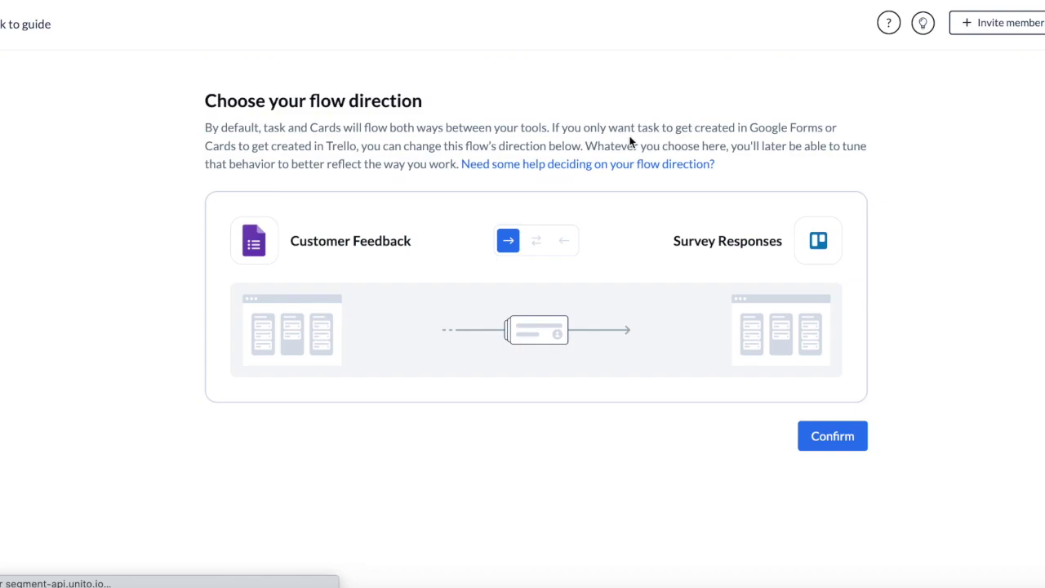
left_click(31, 24)
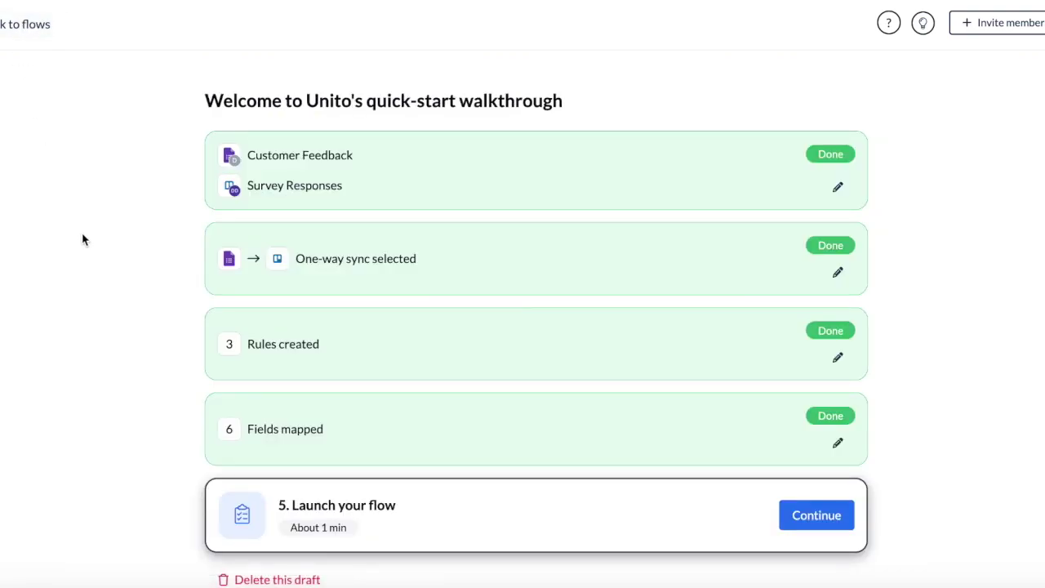
Delete the Creation date rule and confirm, keeping the Aug 28 date and Product label rules.
left_click(837, 360)
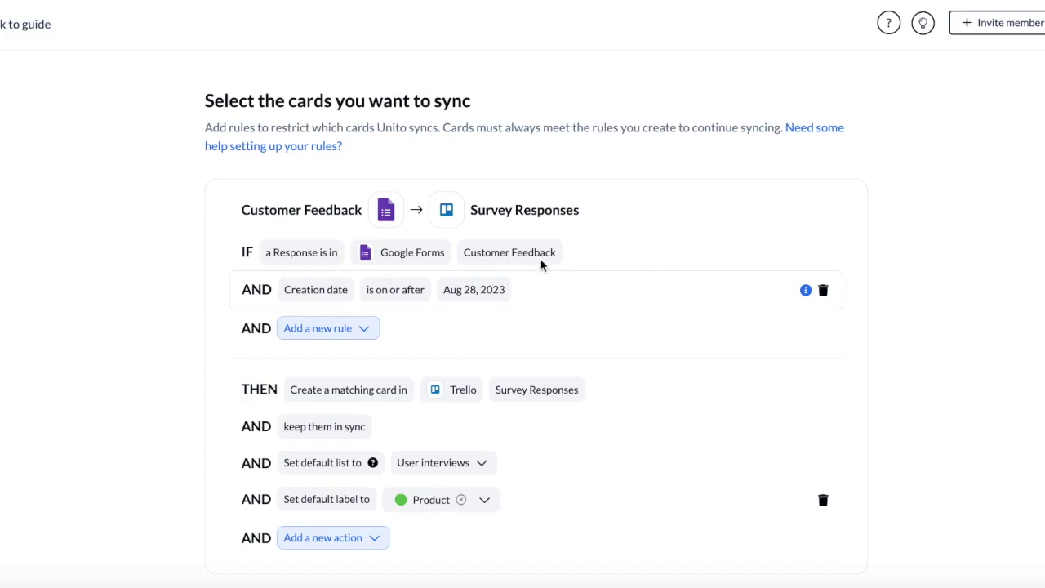
scroll(590, 260, "down", 2)
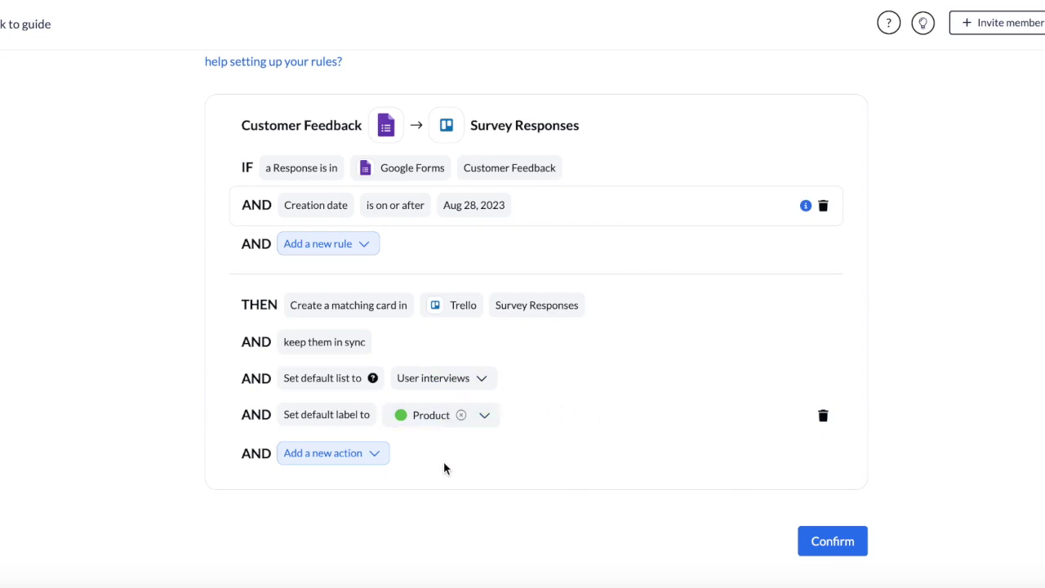
scroll(444, 463, "up", 1)
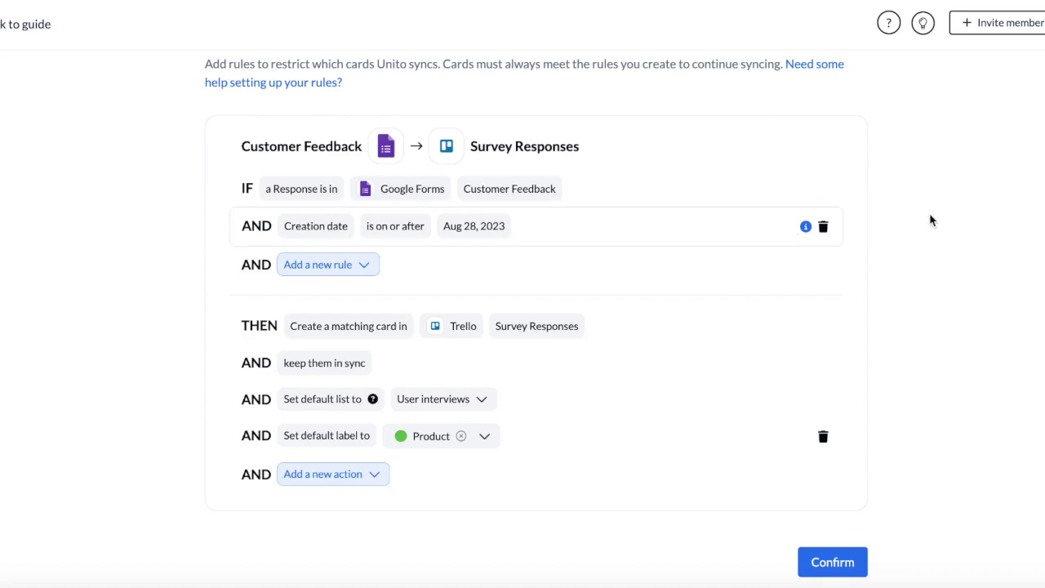
left_click(822, 230)
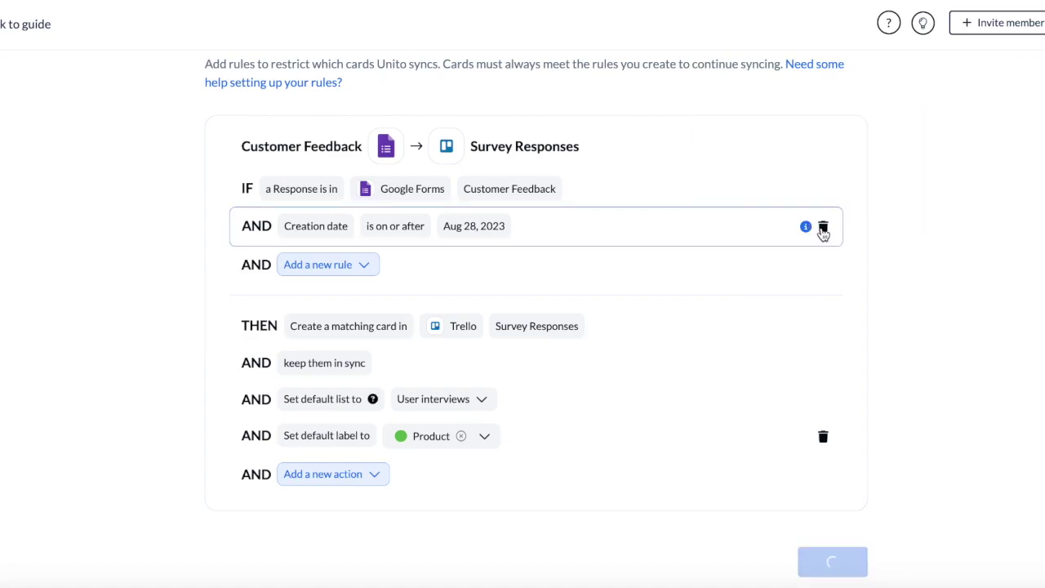
left_click(820, 552)
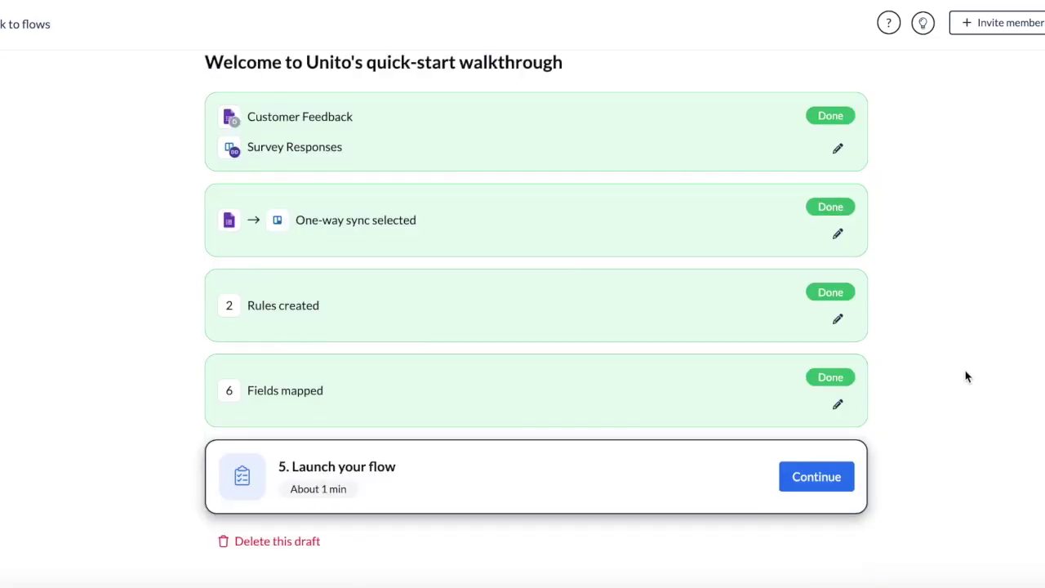
left_click(837, 406)
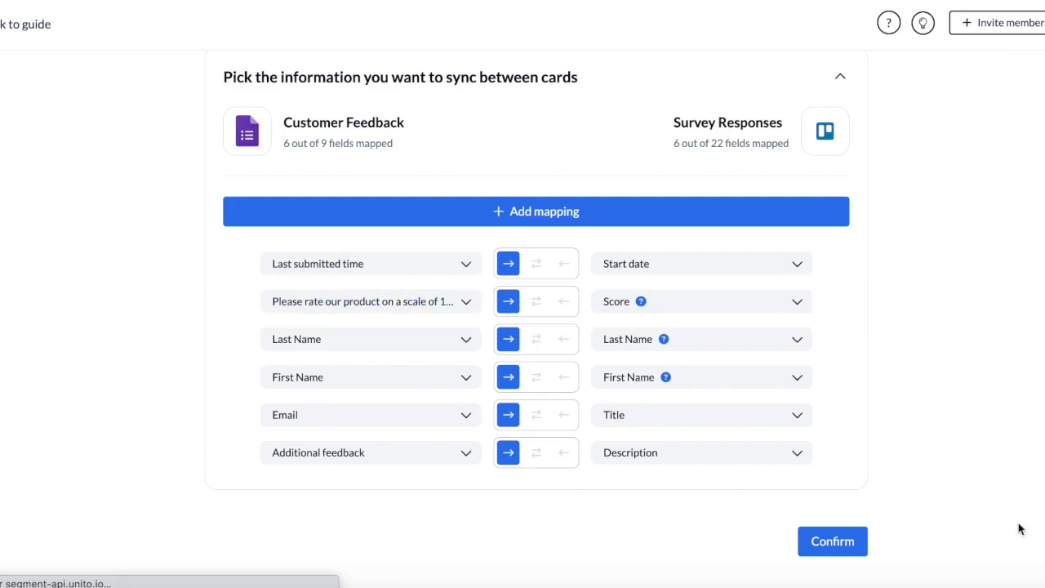
left_click(830, 549)
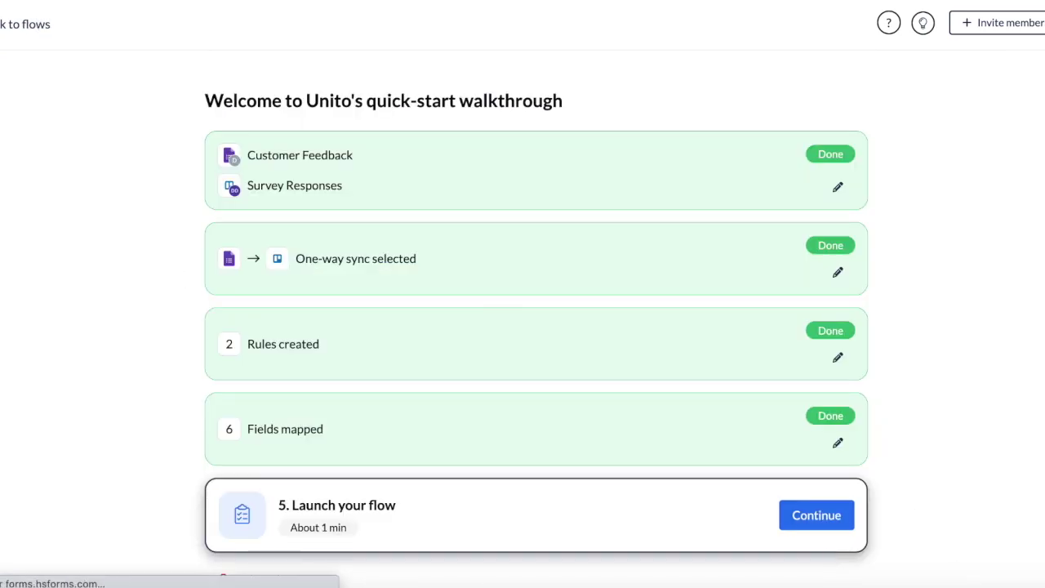
Launch the Customer Feedback → Survey Responses flow with auto sync left on.
left_click(818, 505)
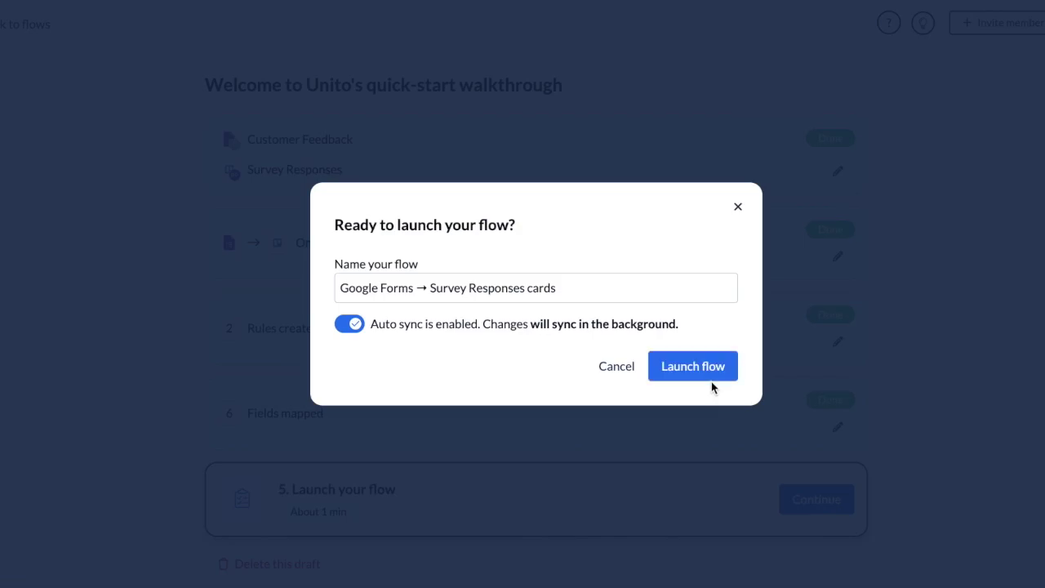
left_click(707, 373)
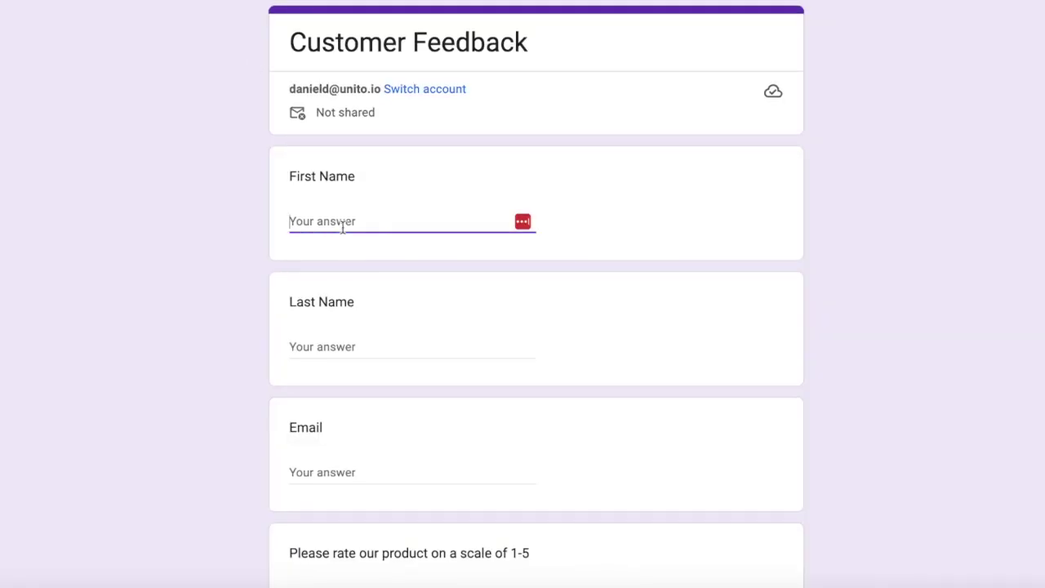
type("JohnDoejohnd")
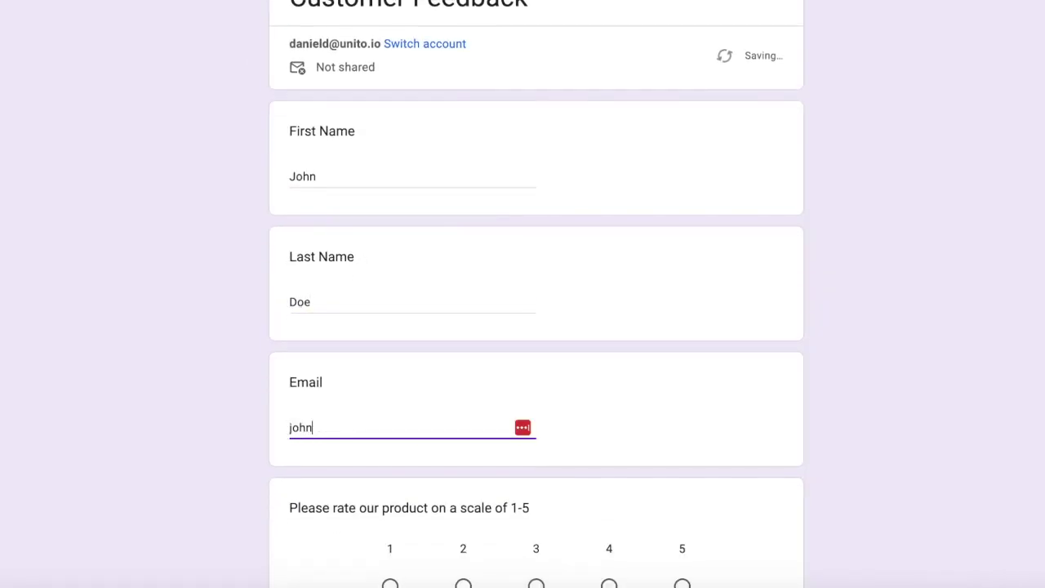
type("@doe.com")
key("Tab")
type("This product excee")
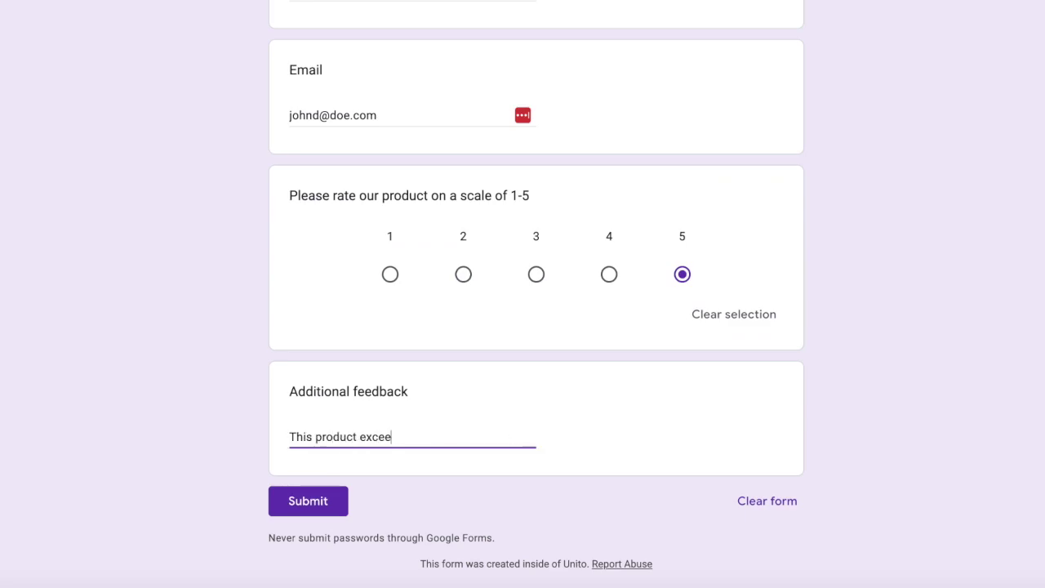
type("ded my expectation!")
left_click(283, 503)
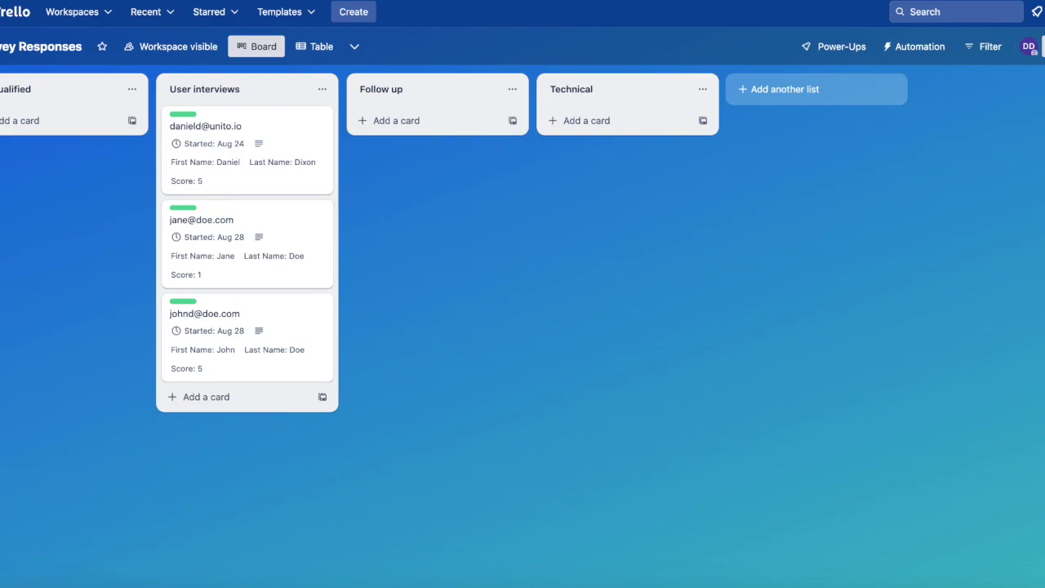
left_click(287, 317)
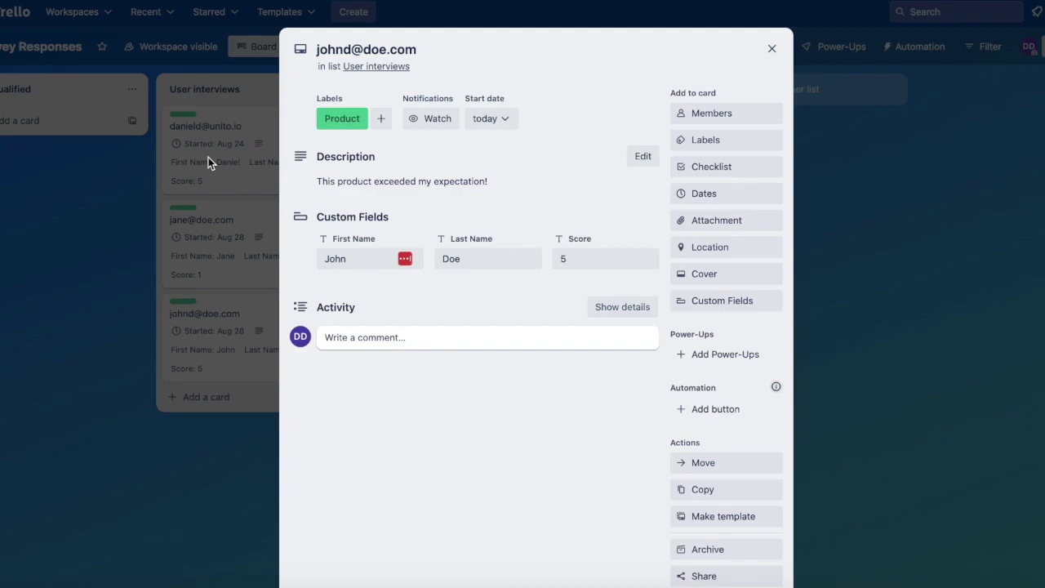
left_click(706, 194)
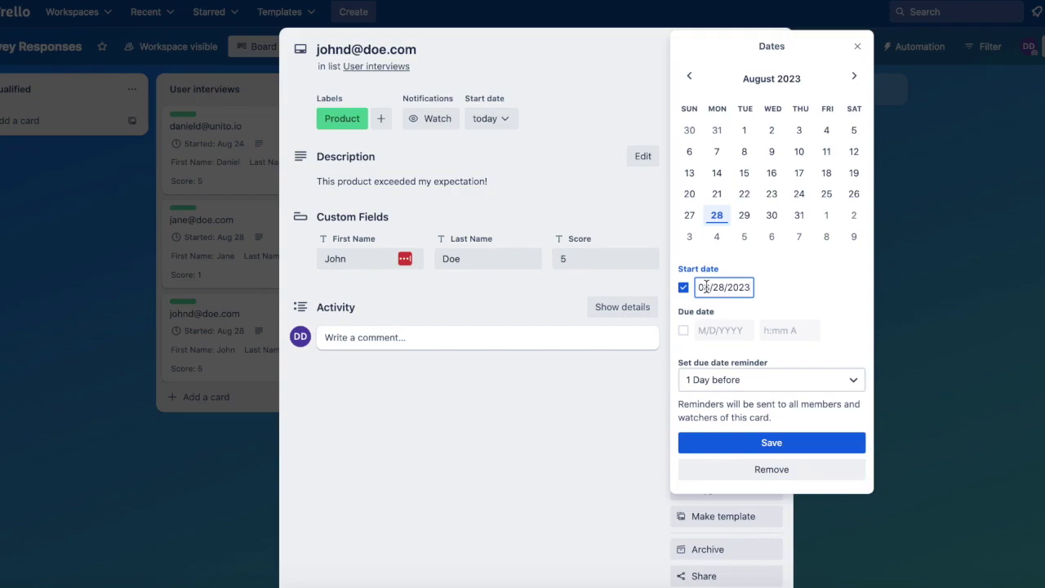
left_click(160, 492)
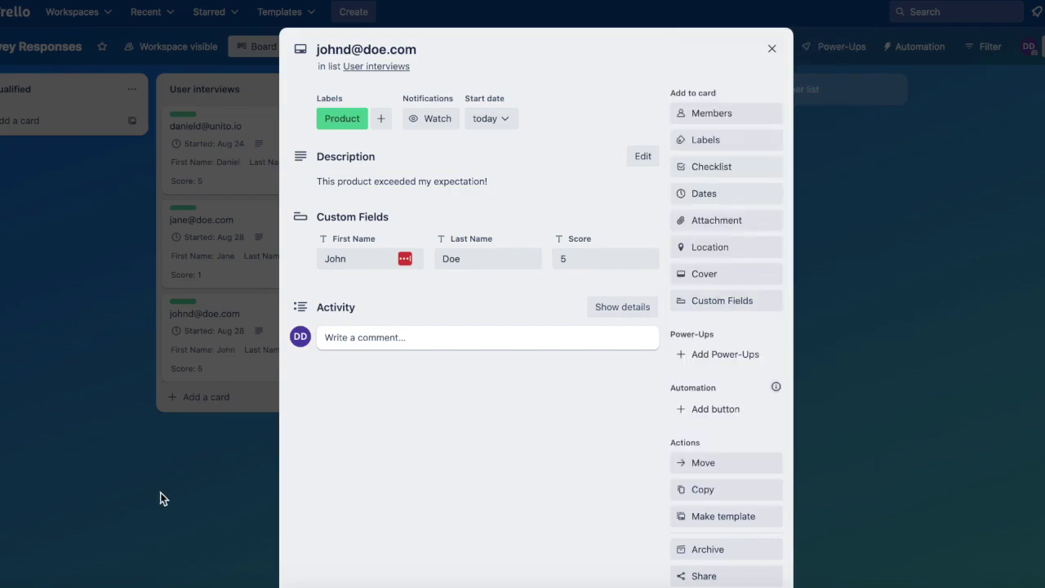
left_click(176, 503)
mouse_move(246, 151)
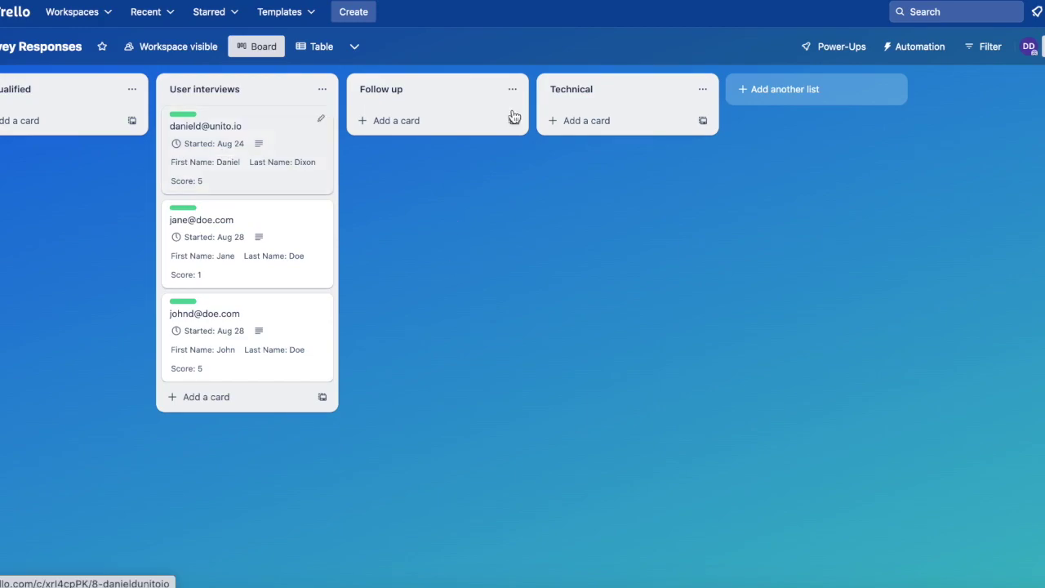
left_click_drag(269, 122, 474, 126)
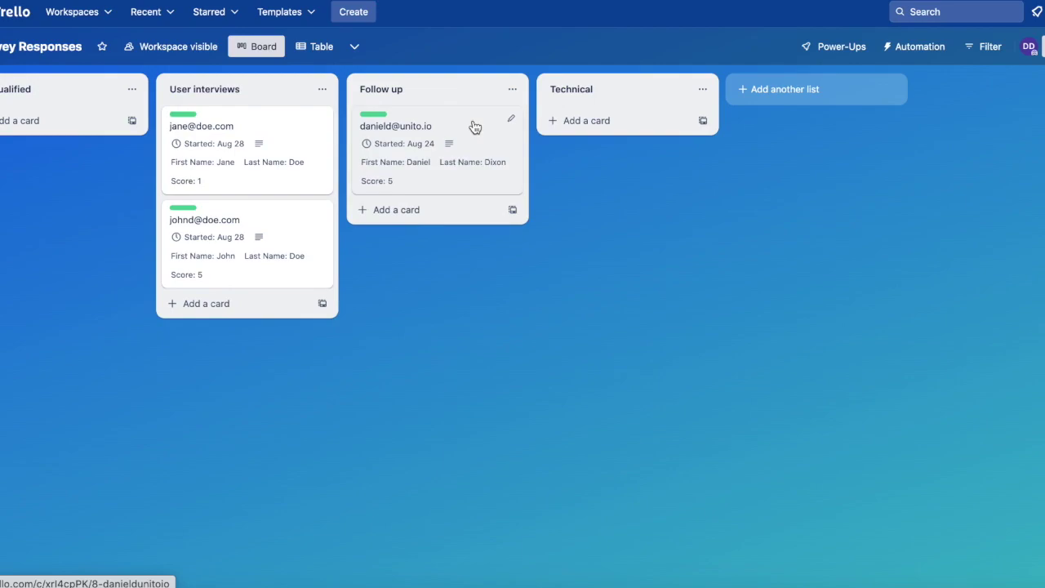
left_click_drag(262, 229, 686, 139)
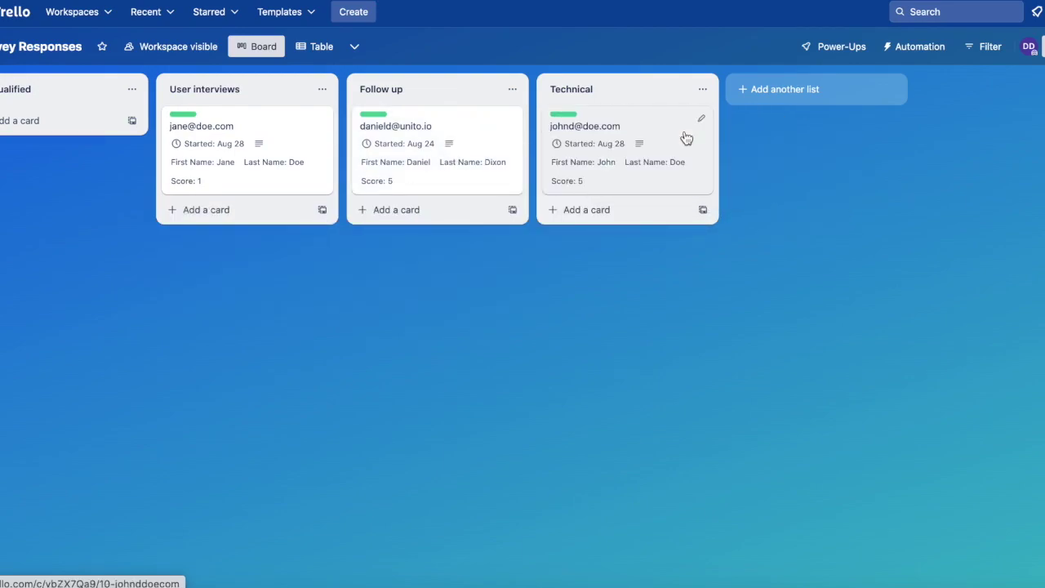